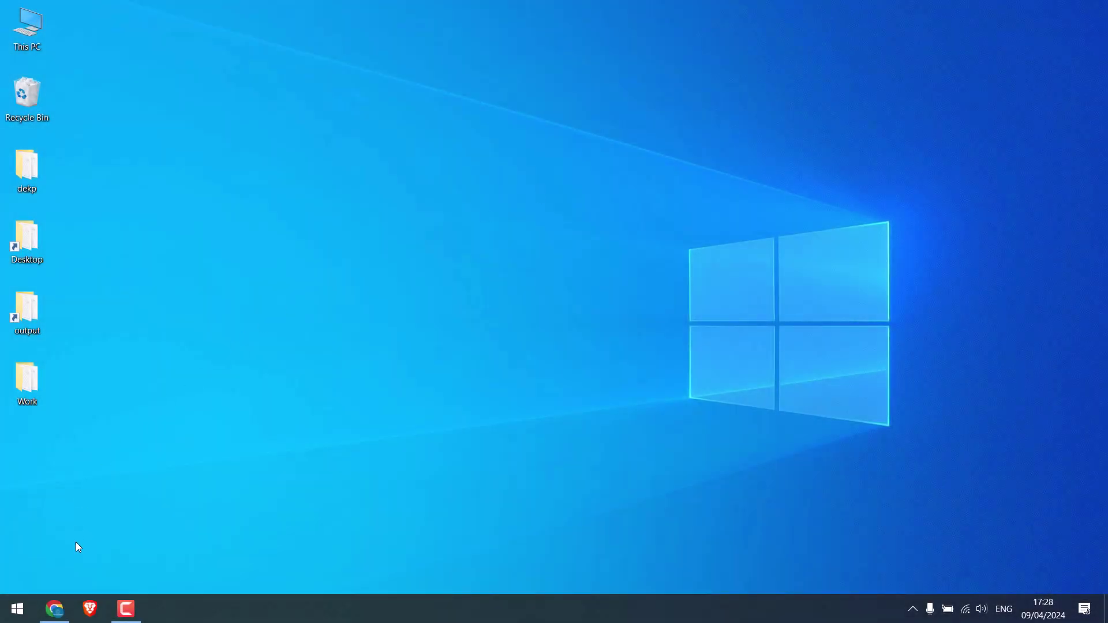
- Open Chrome showing the Let's Learn WordPress YouTube channel
click(55, 609)
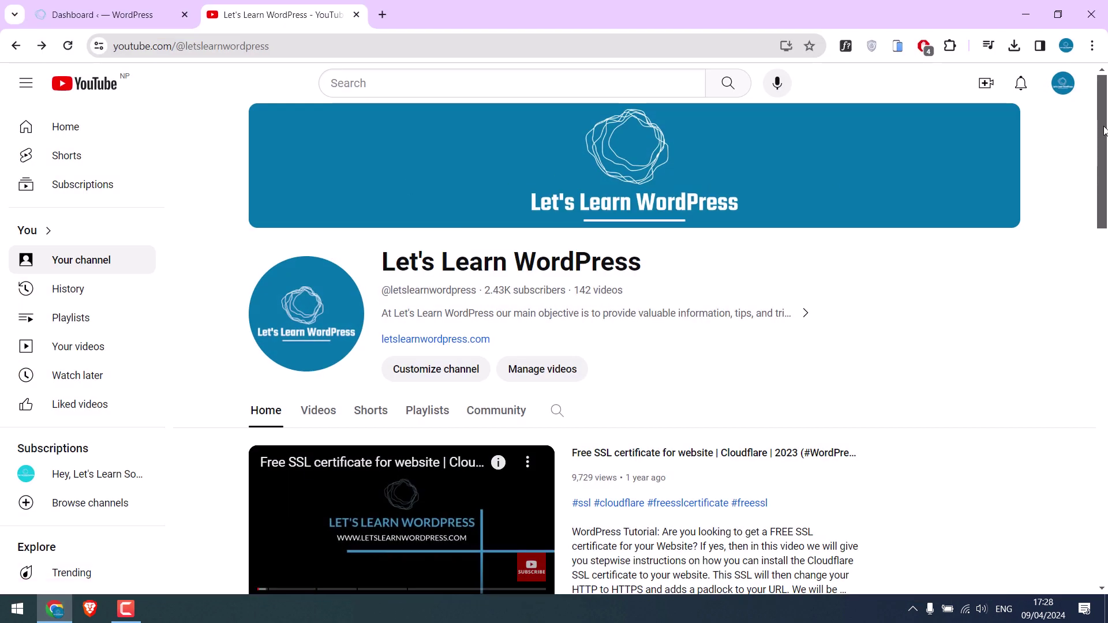
drag(1104, 130, 1104, 267)
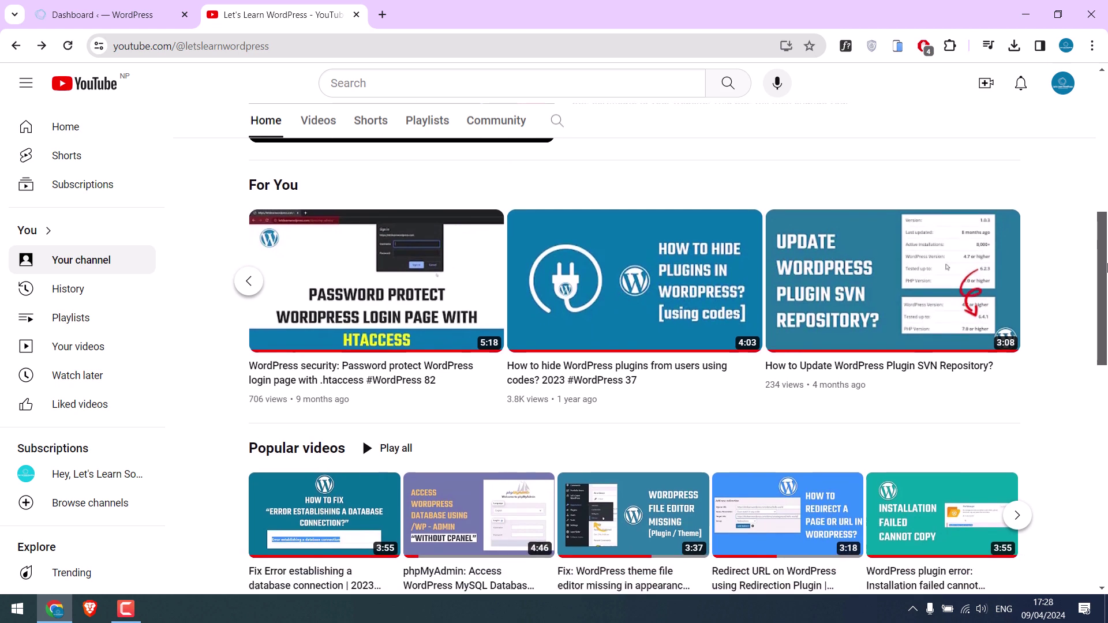
- Open the 'How to hide WordPress plugins' video and pause it
click(611, 277)
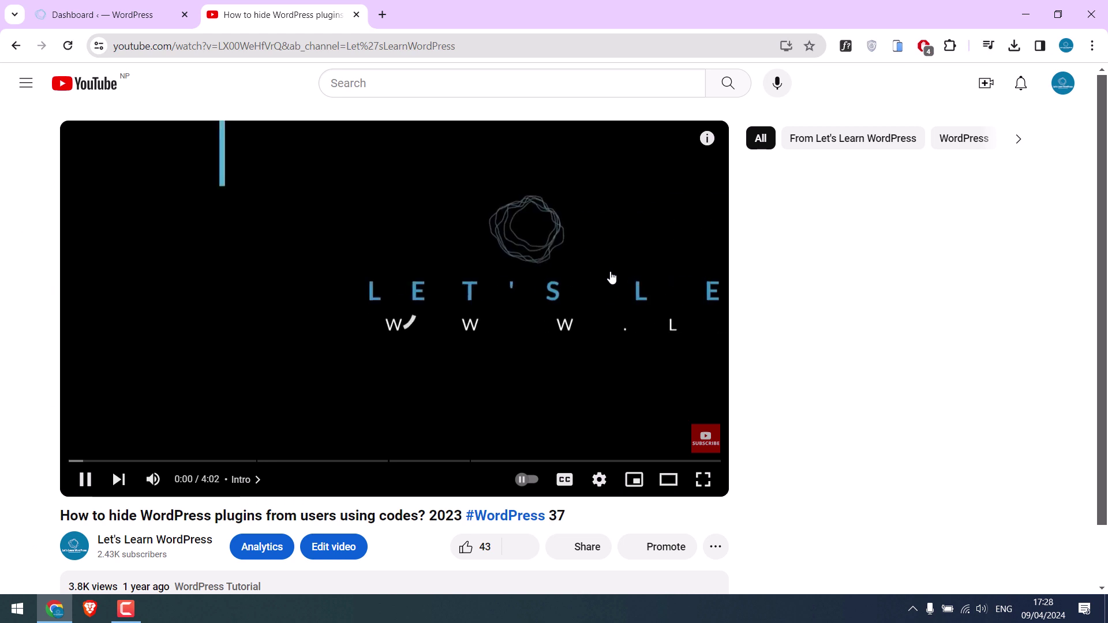
click(610, 272)
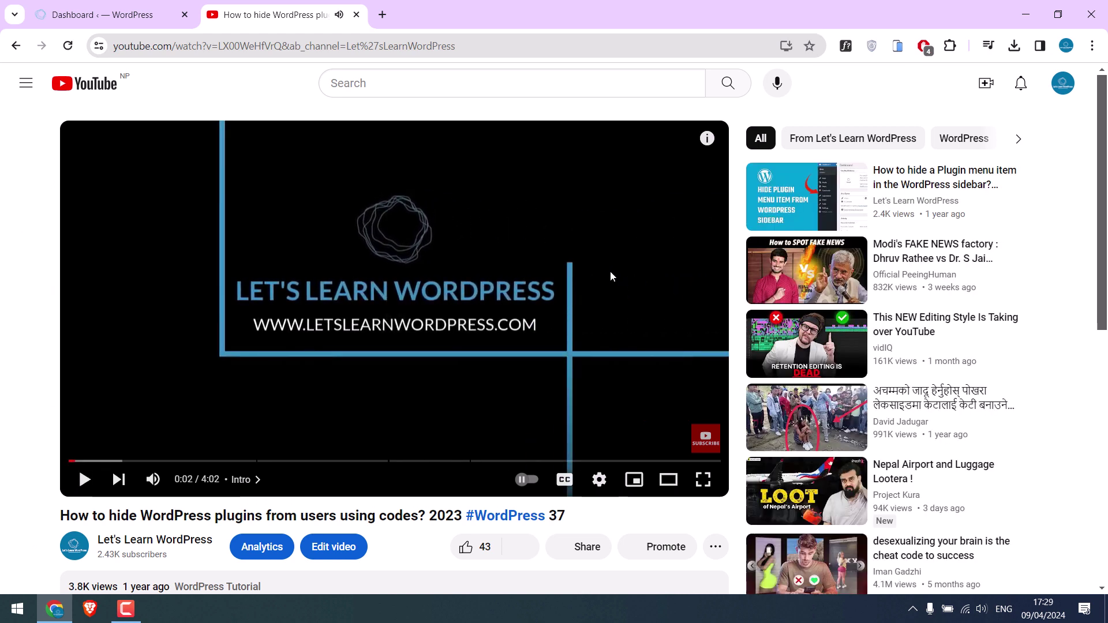
scroll(575, 278, down, 2)
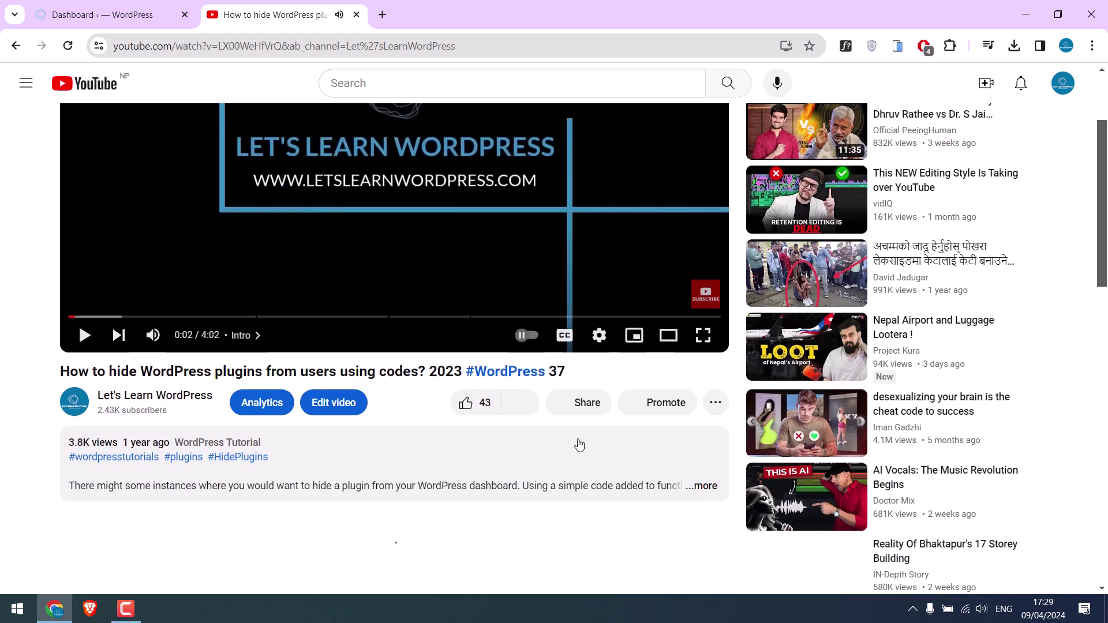
- Copy the plugin-hiding video's iframe code from YouTube's Share > Embed panel
click(592, 410)
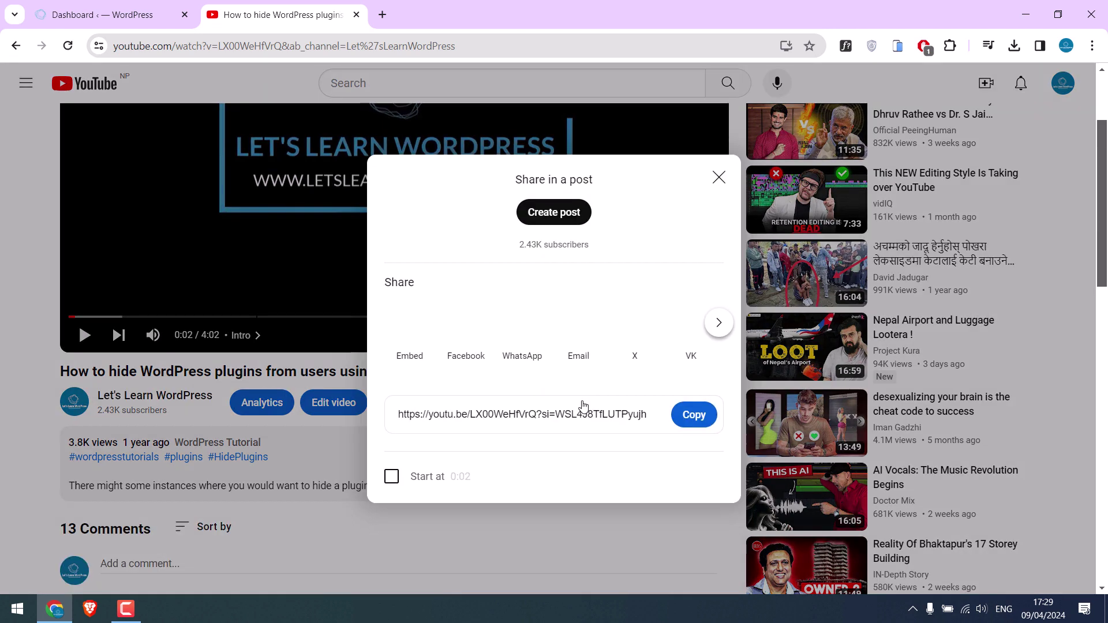
click(409, 359)
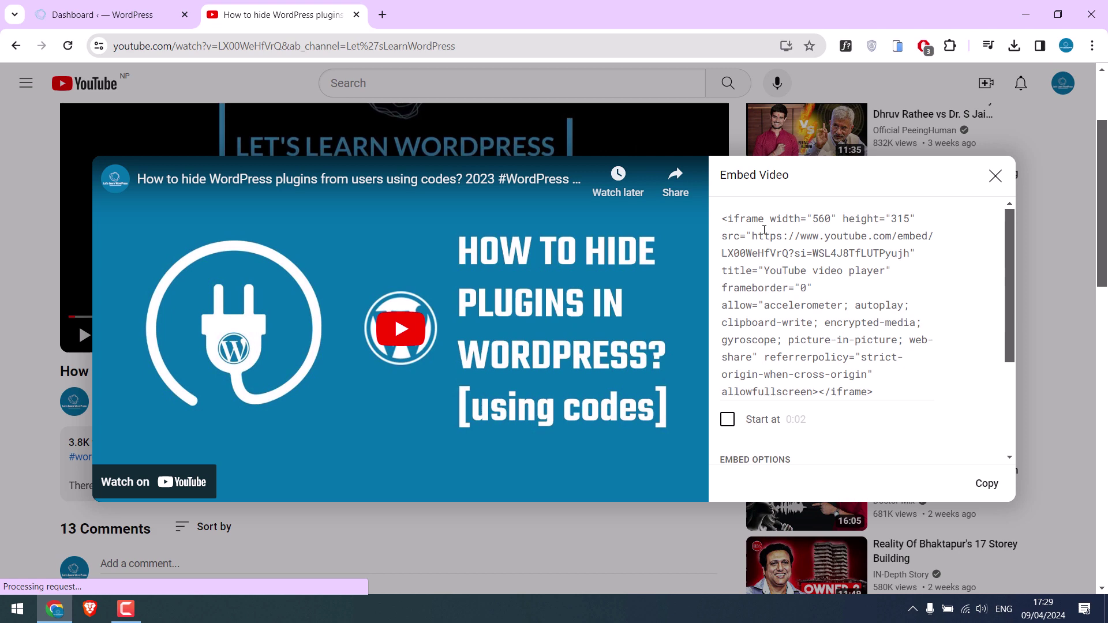
click(791, 241)
right_click(791, 241)
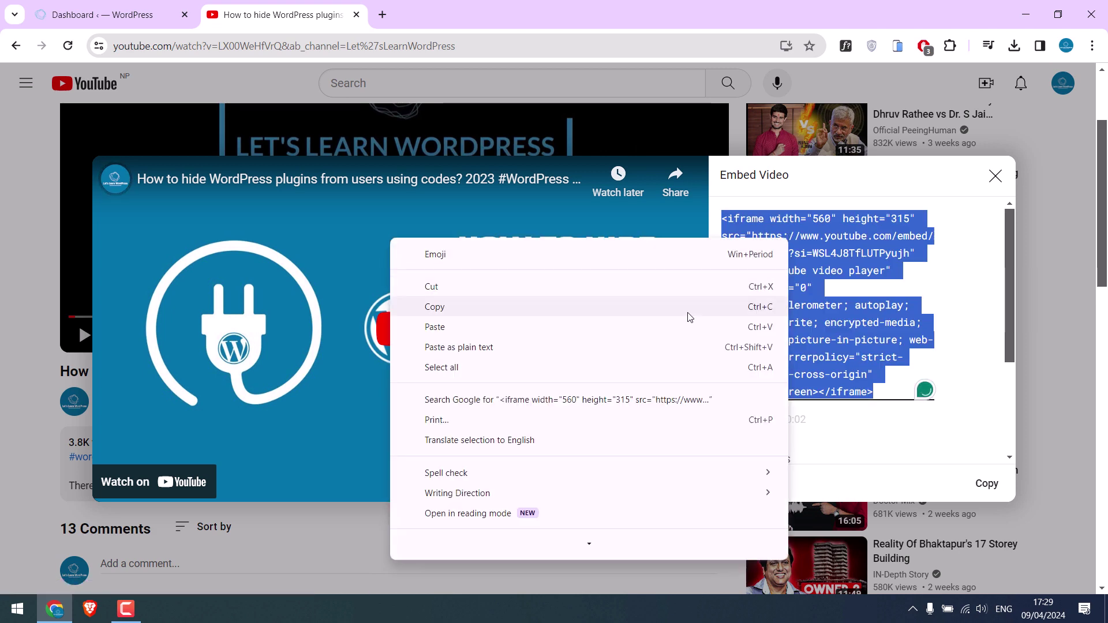
click(626, 308)
click(4, 613)
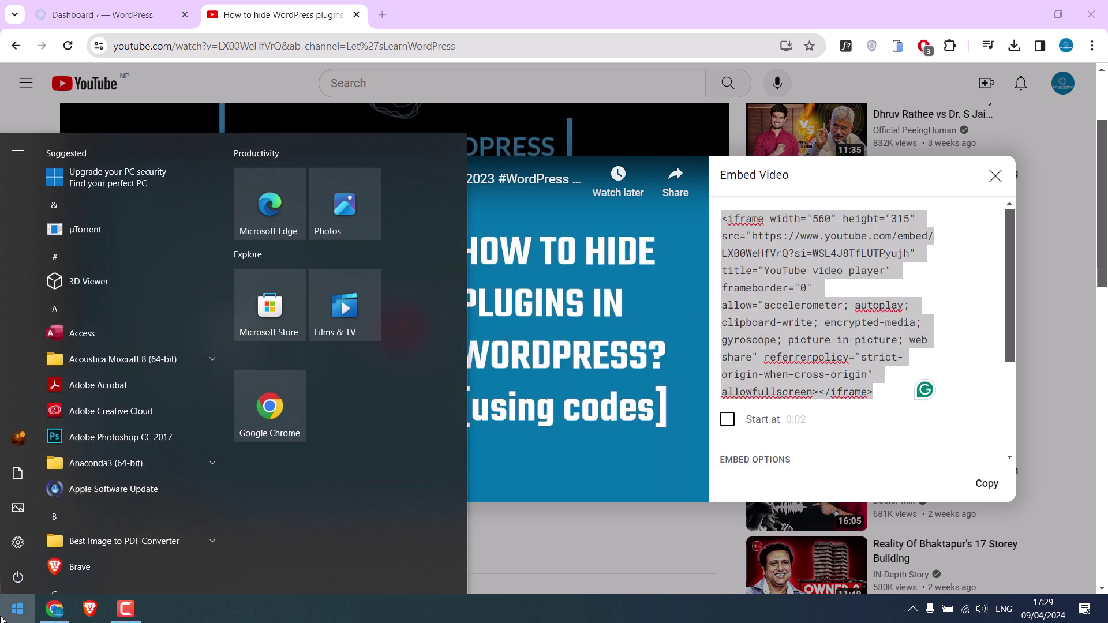
- Open Notepad and paste the copied iframe embed code
click(2, 616)
text(note)
key(Return)
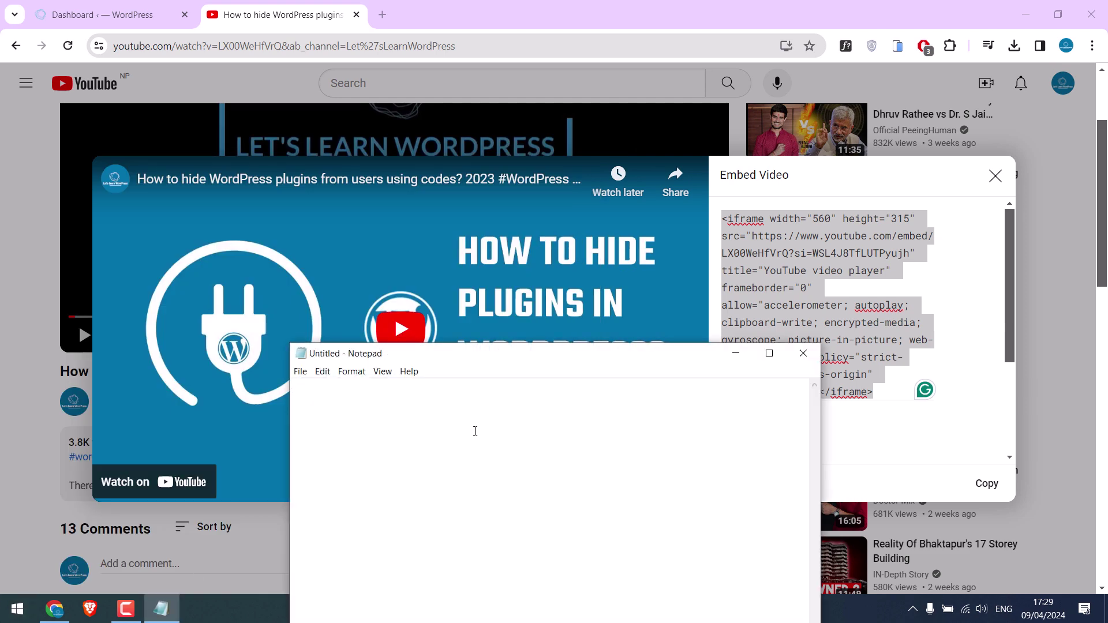
key(ctrl+v)
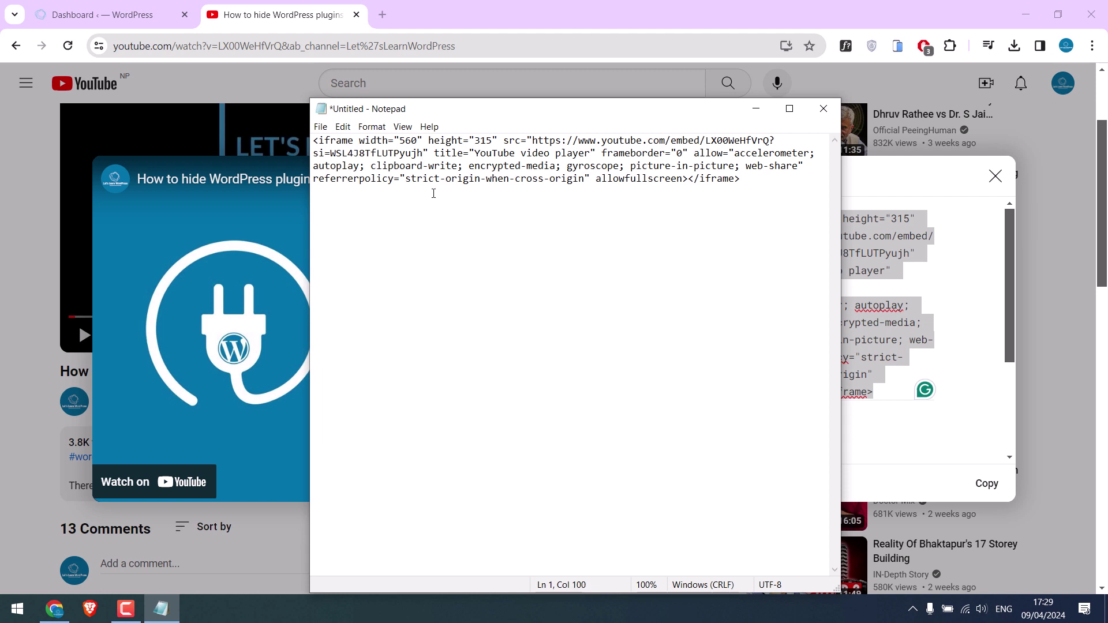
text(?&aut)
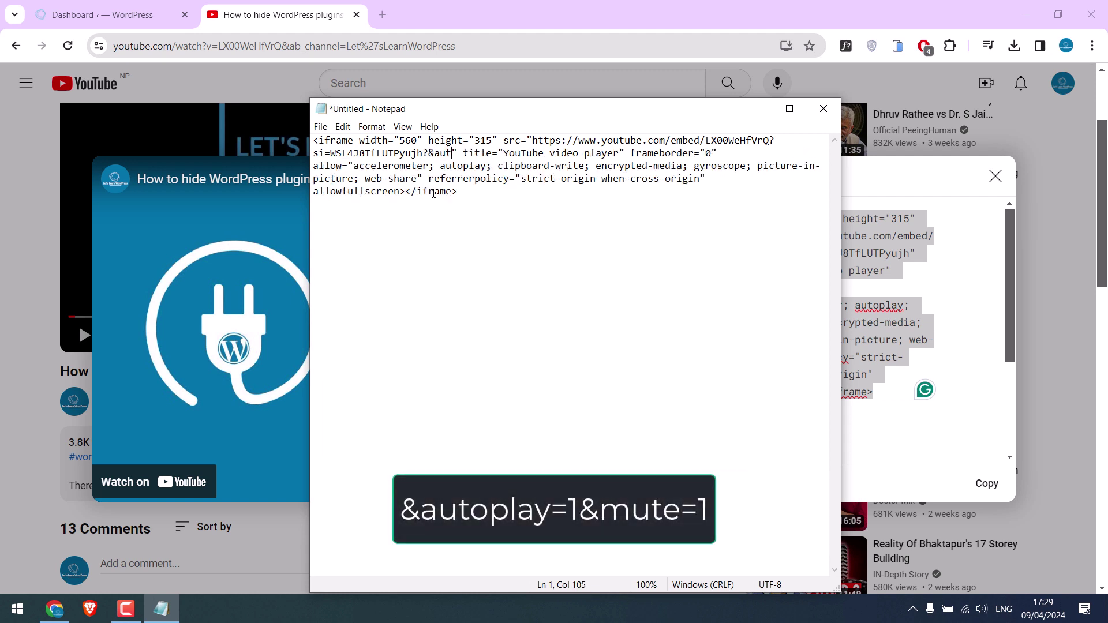
text(oplay)
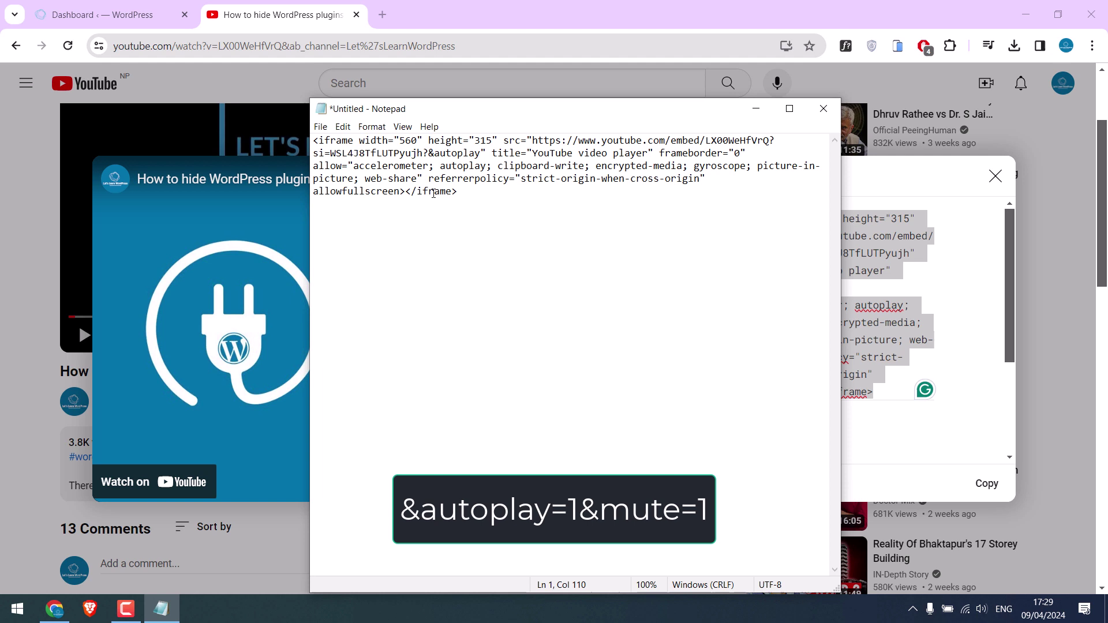
text(=1)
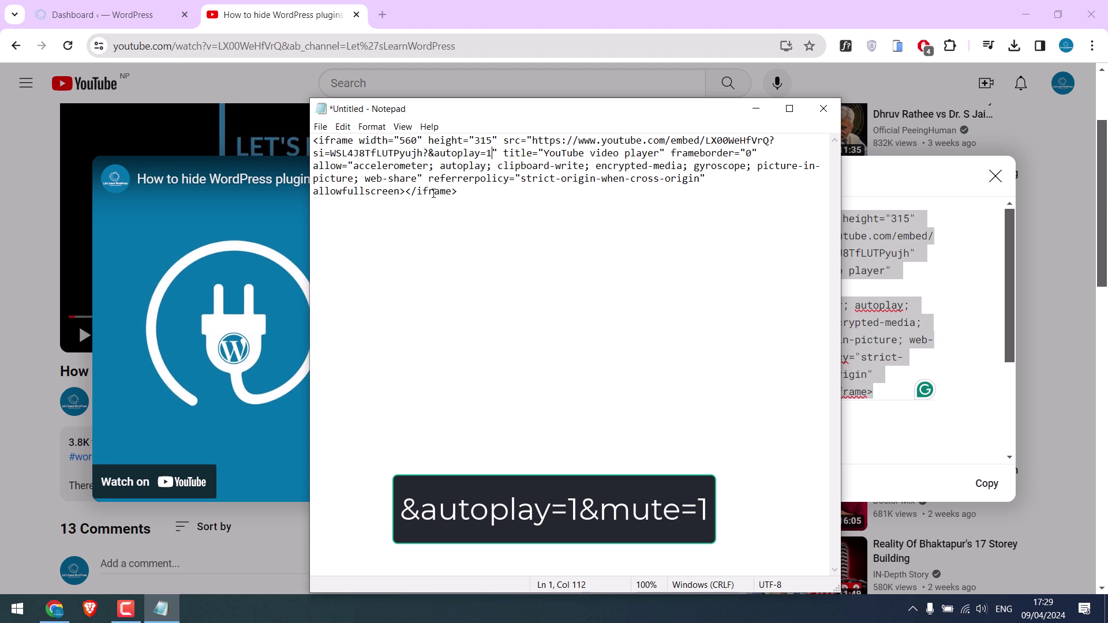
text(&mu)
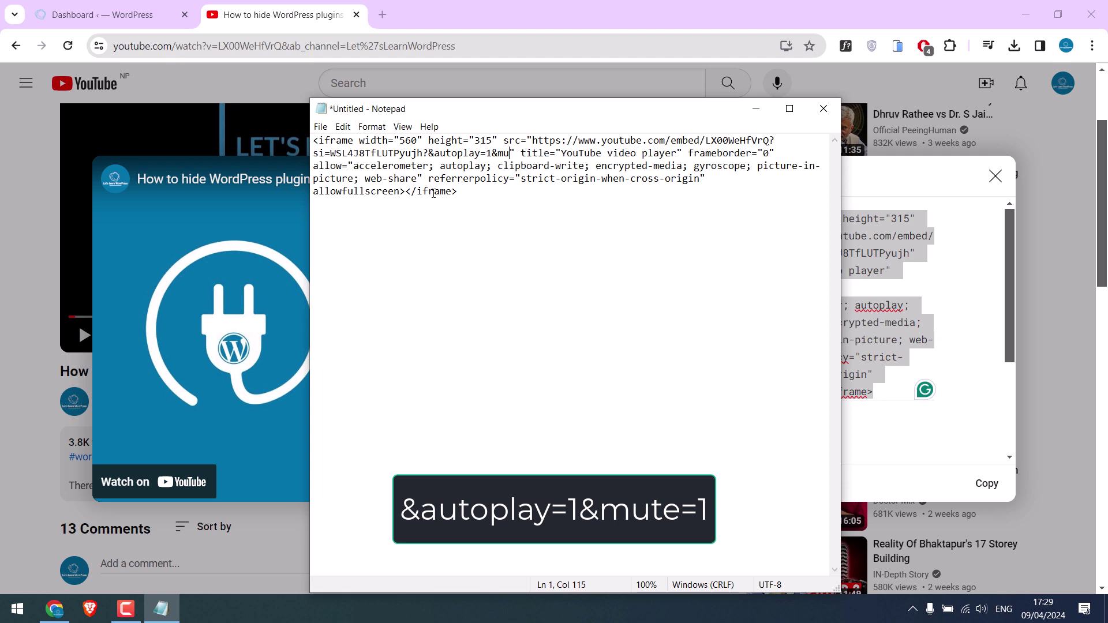
text(te=)
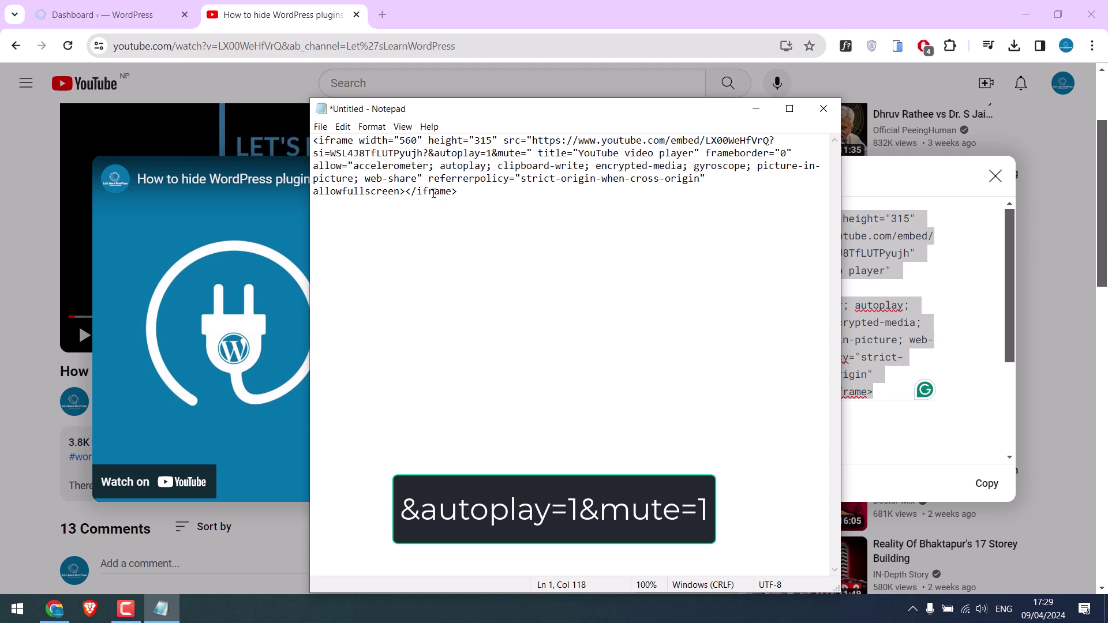
text(1)
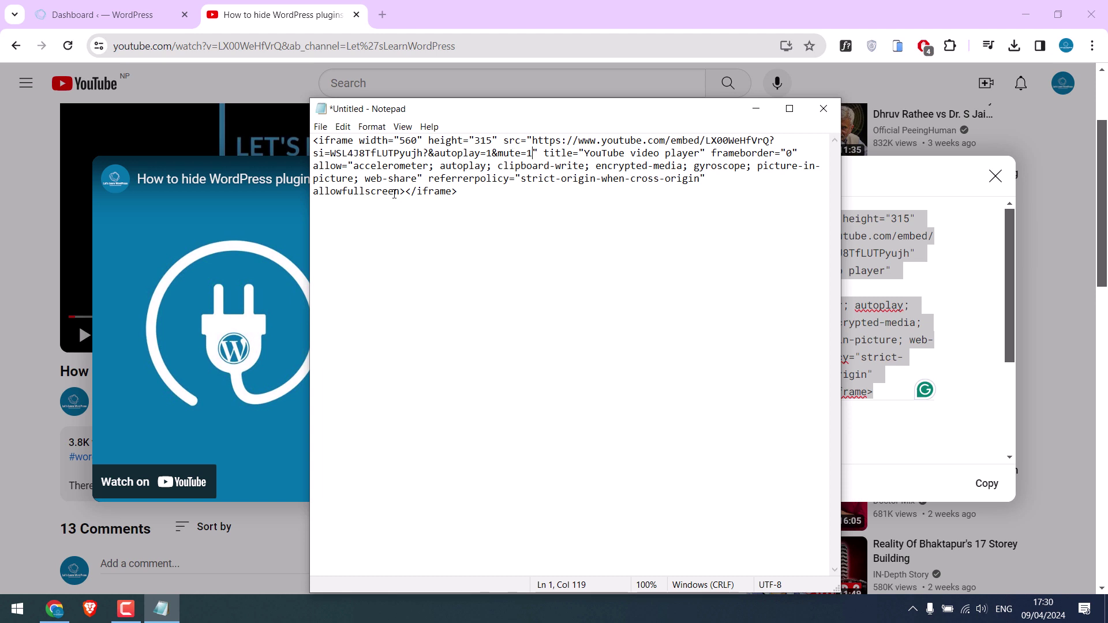
- Add '&autoplay=1&mute=1' to the video URL and copy the whole edited code
drag(464, 201, 315, 140)
click(344, 147)
key(ctrl+a)
right_click(346, 150)
click(376, 192)
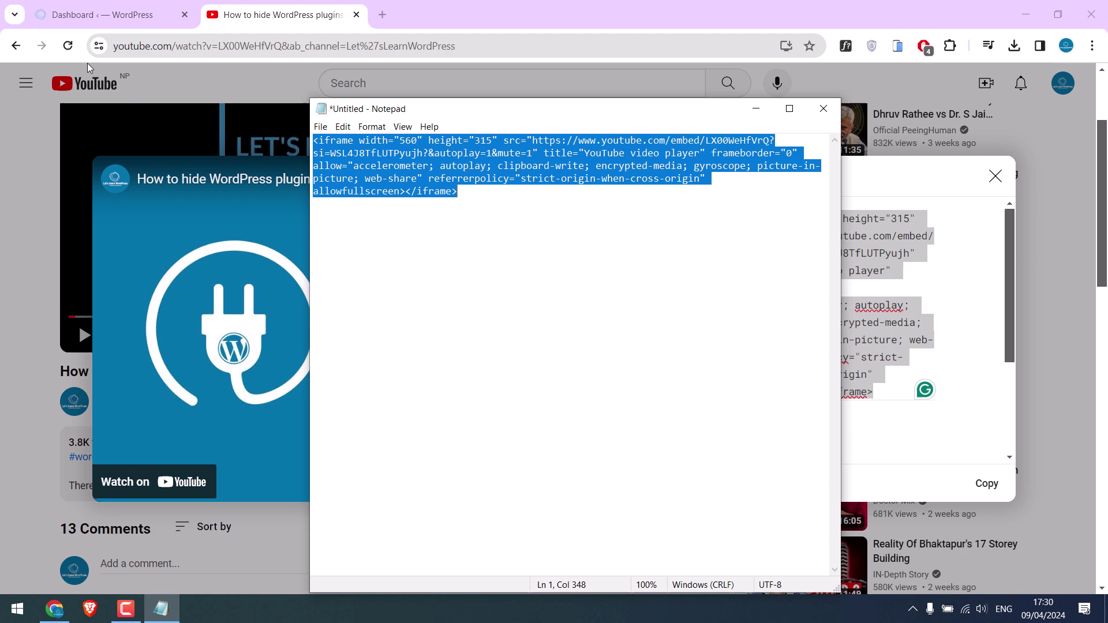
click(103, 4)
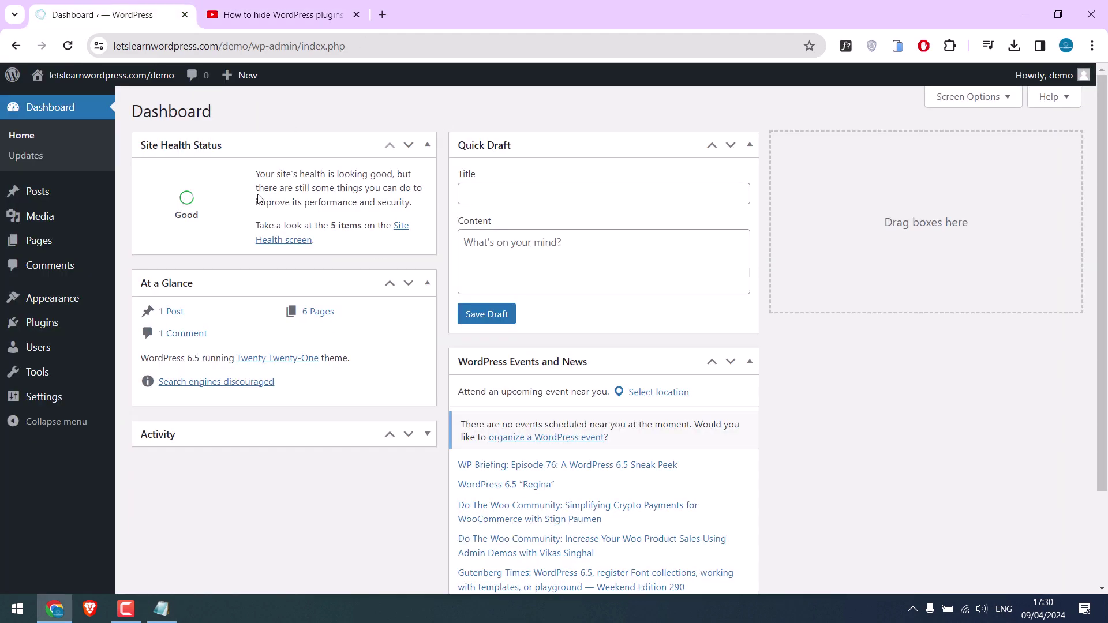
- Start a new page titled 'Youtube' and bring up the block inserter
mouse_move(39, 241)
click(154, 263)
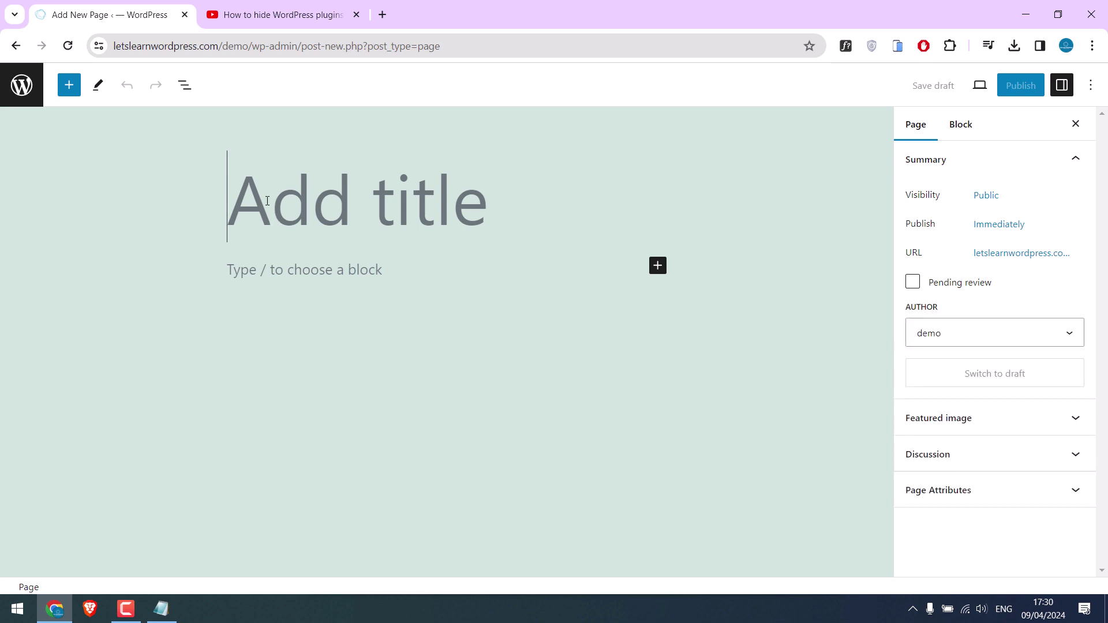
text(Youtube)
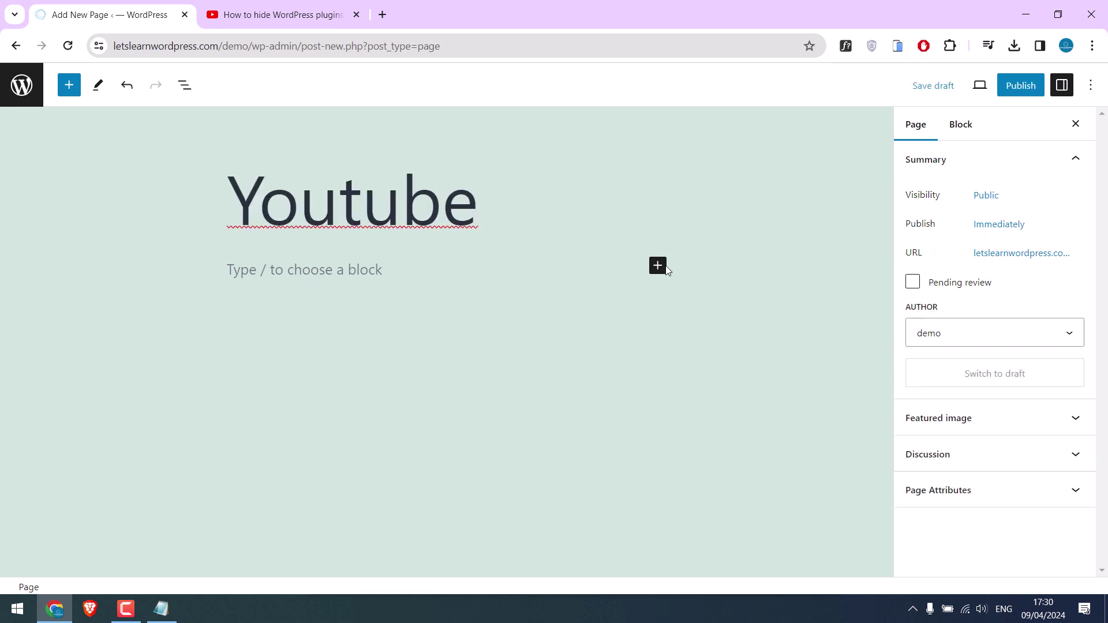
click(658, 267)
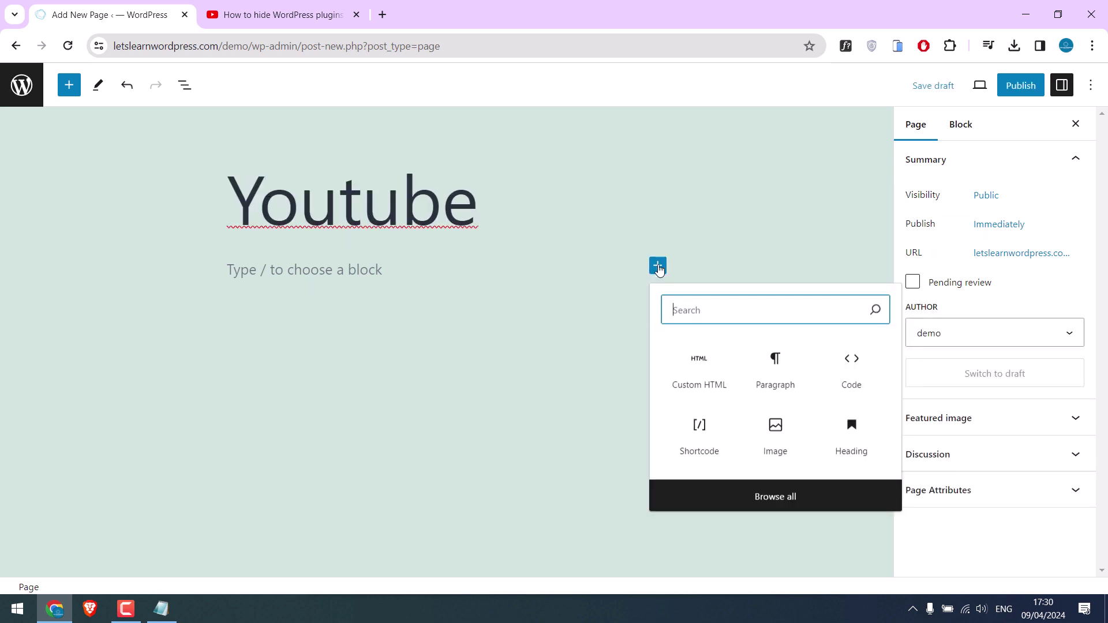
- Paste the autoplay iframe into a Custom HTML block, publish, and view it in a new tab
click(709, 385)
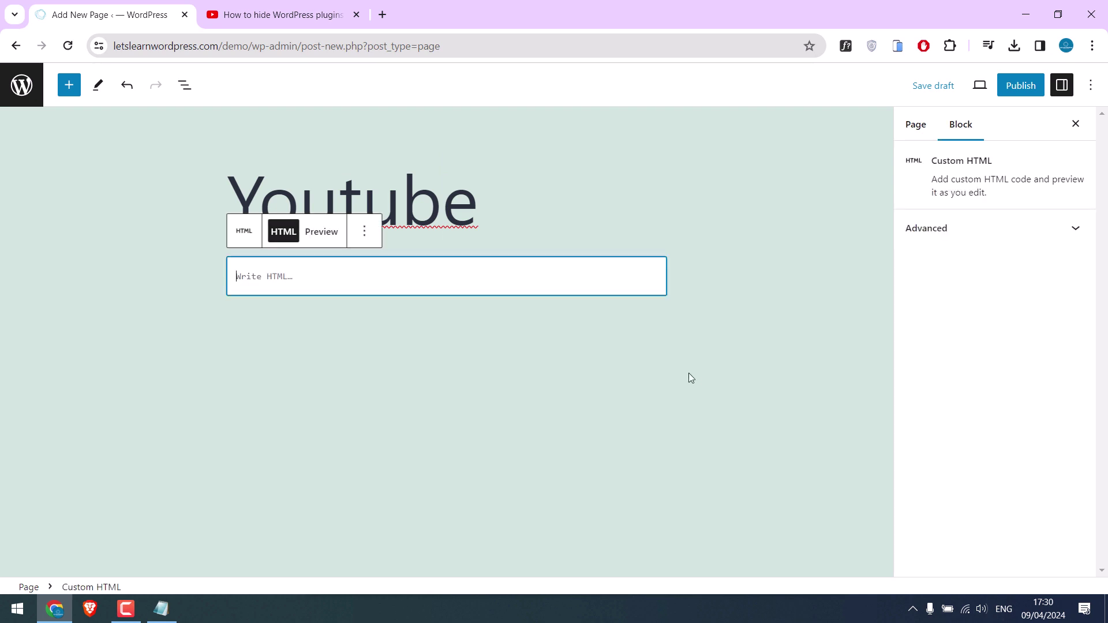
key(ctrl+v)
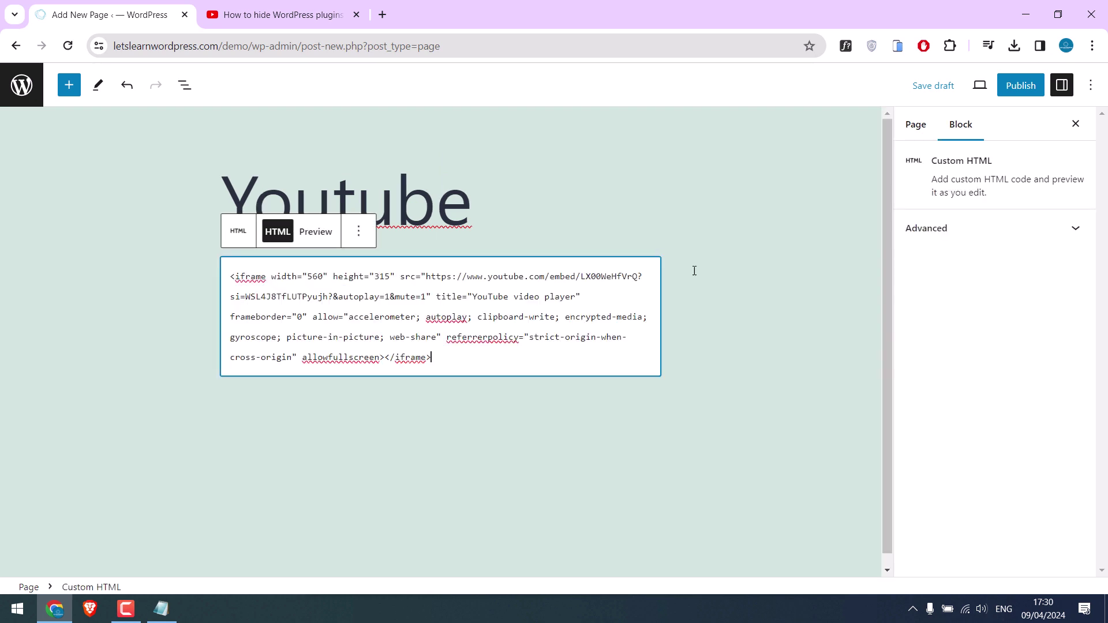
click(1020, 85)
click(960, 85)
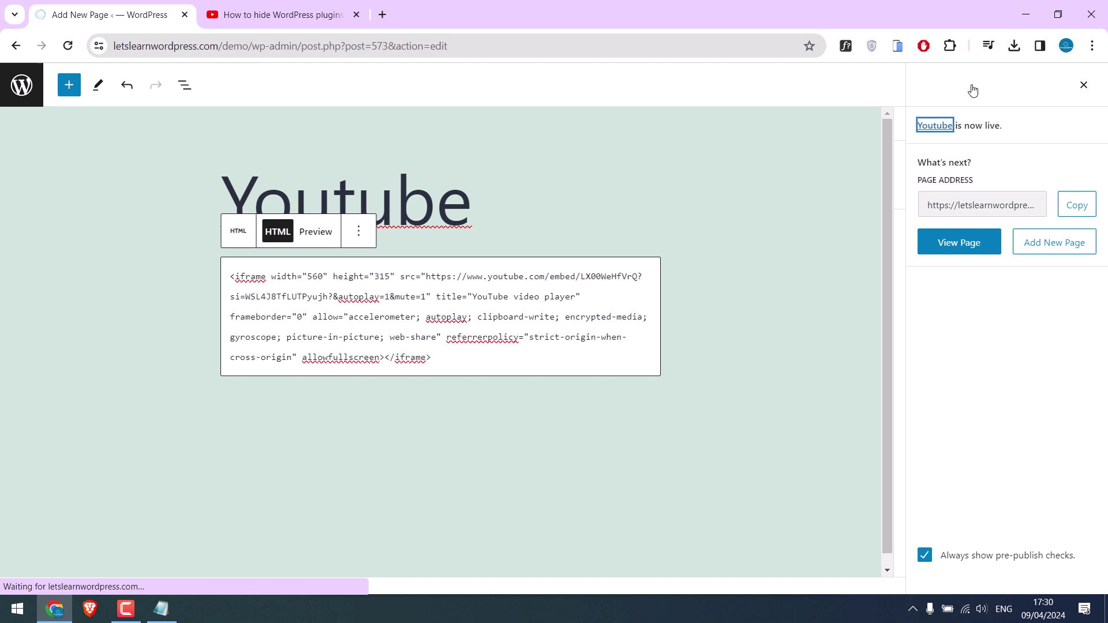
right_click(135, 552)
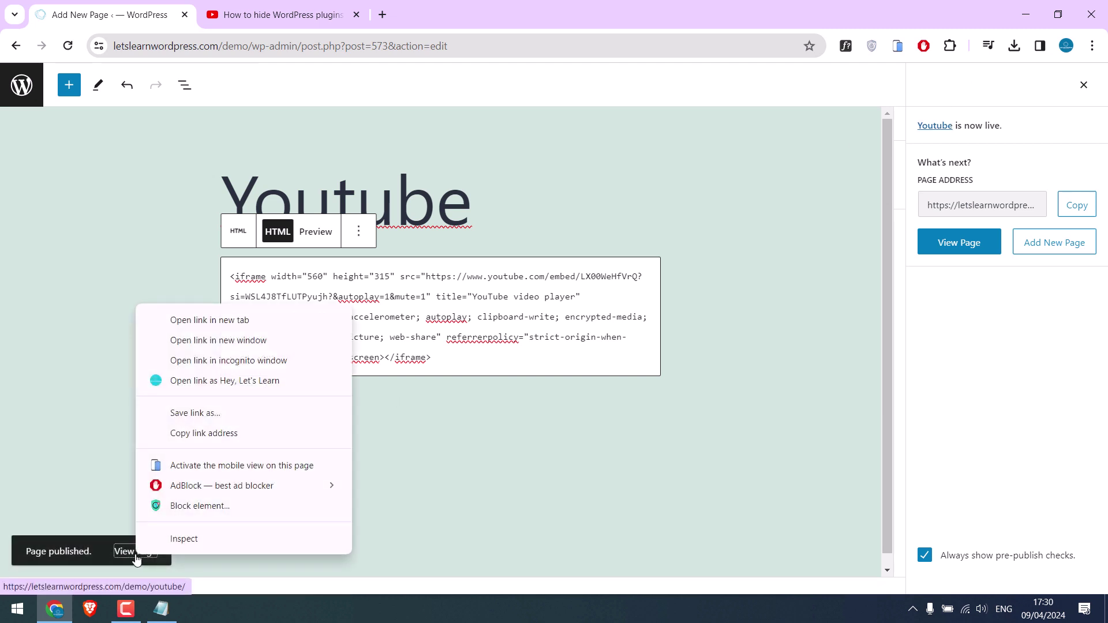
click(230, 319)
click(322, 9)
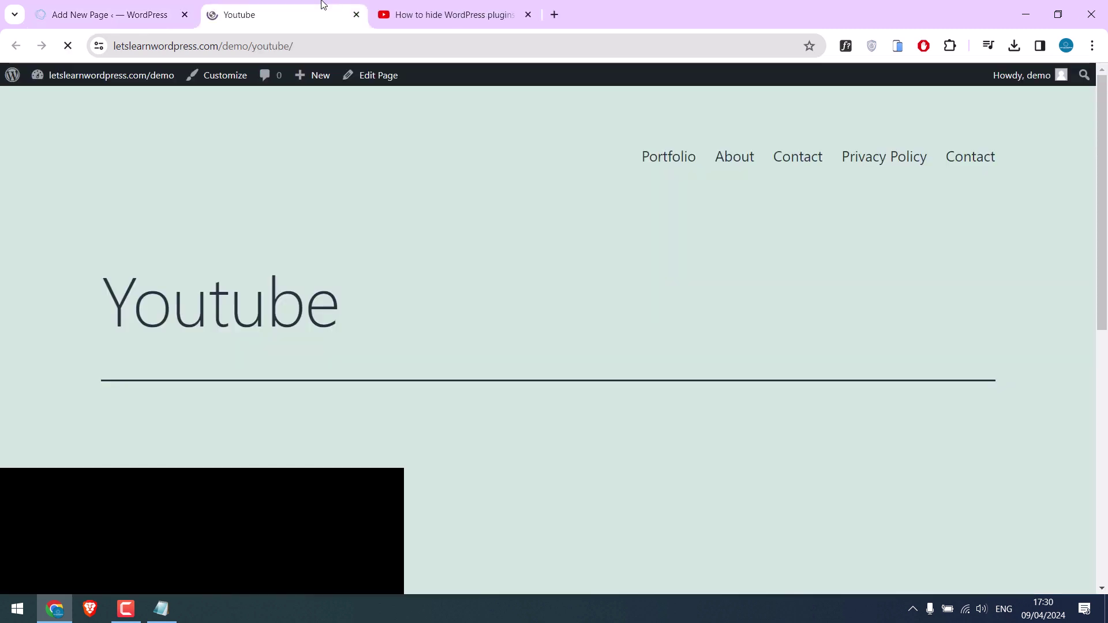
scroll(404, 266, down, 3)
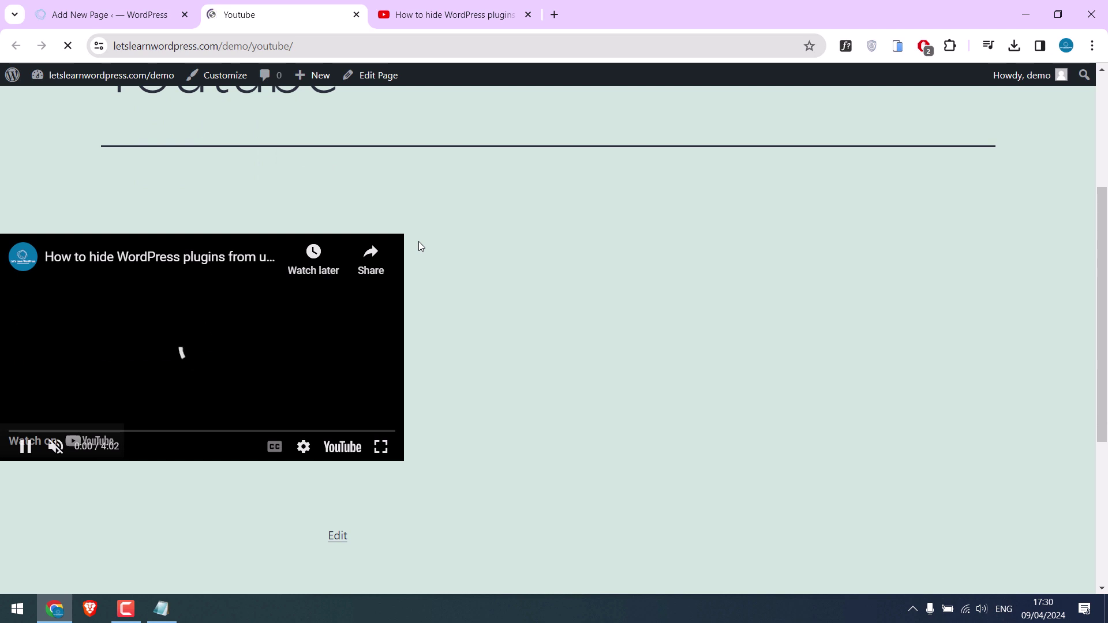